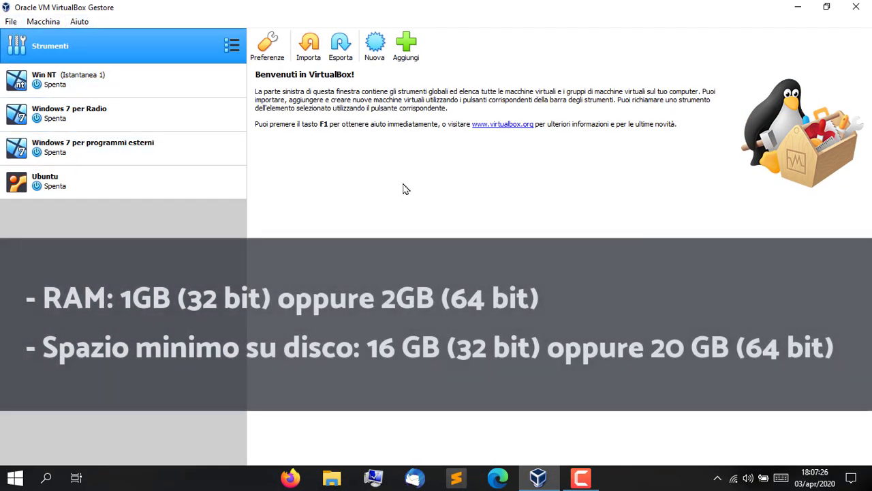
Set up a new virtual machine named Windows 7 with version Windows 7 (32-bit), accepting the default 1024 MB of memory.
left_click(375, 44)
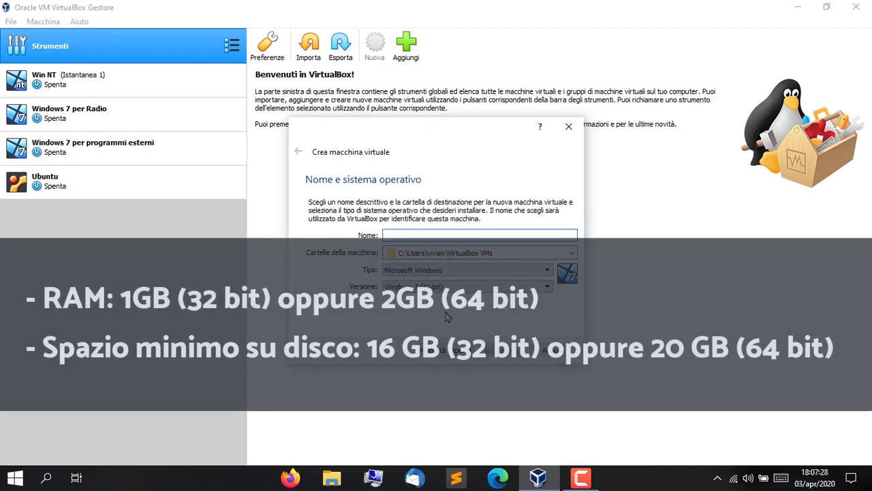
type("Windows 7")
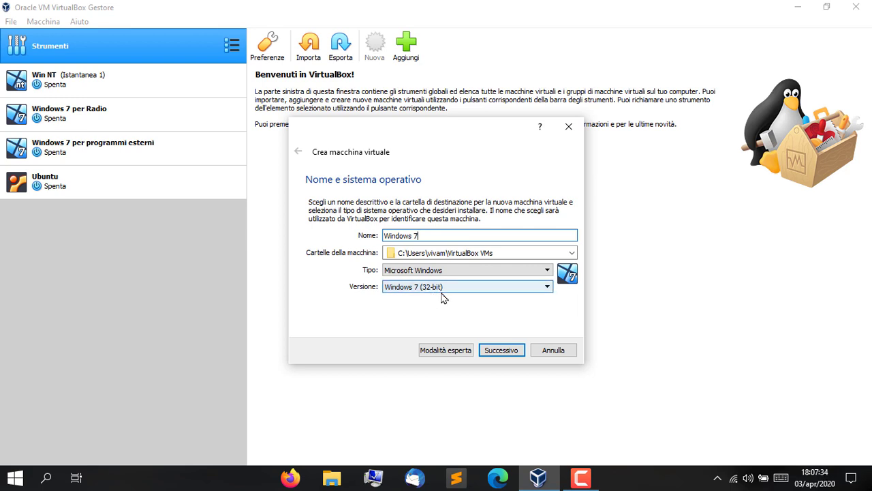
left_click(448, 287)
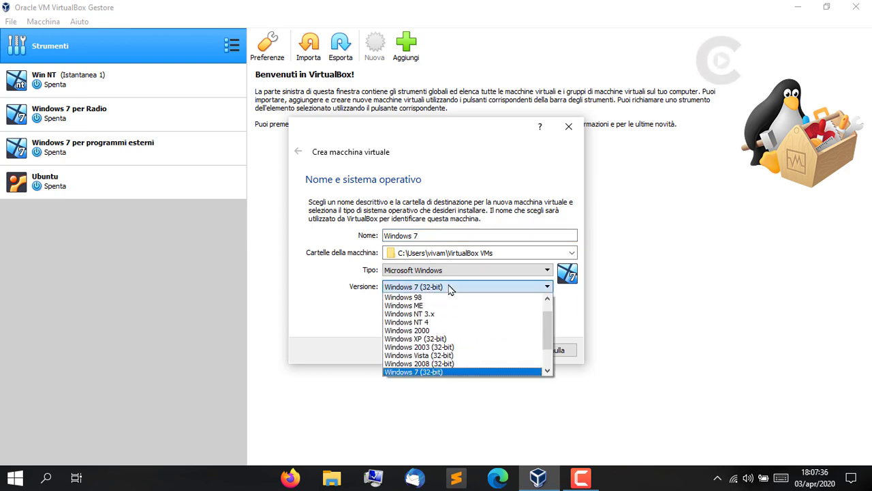
left_click(449, 288)
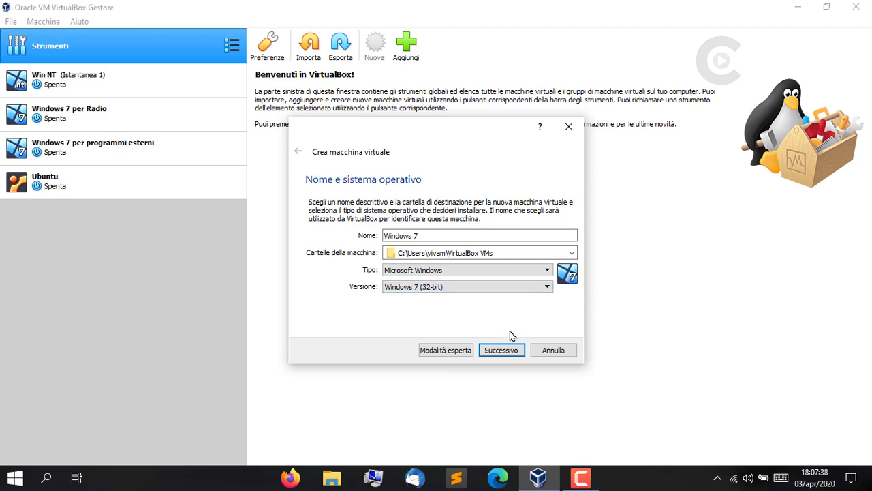
left_click(502, 350)
left_click(514, 351)
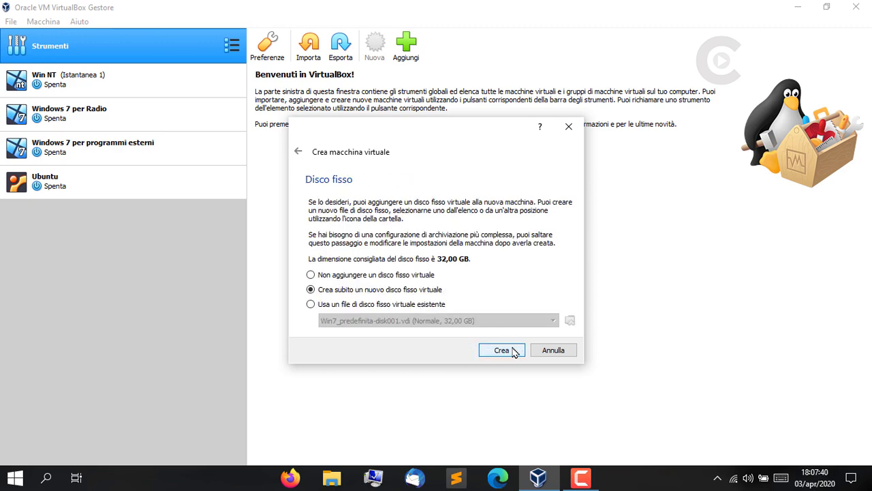
Create a new dynamically allocated VDI virtual hard disk of 32 GB for the machine at the default location.
left_click(502, 350)
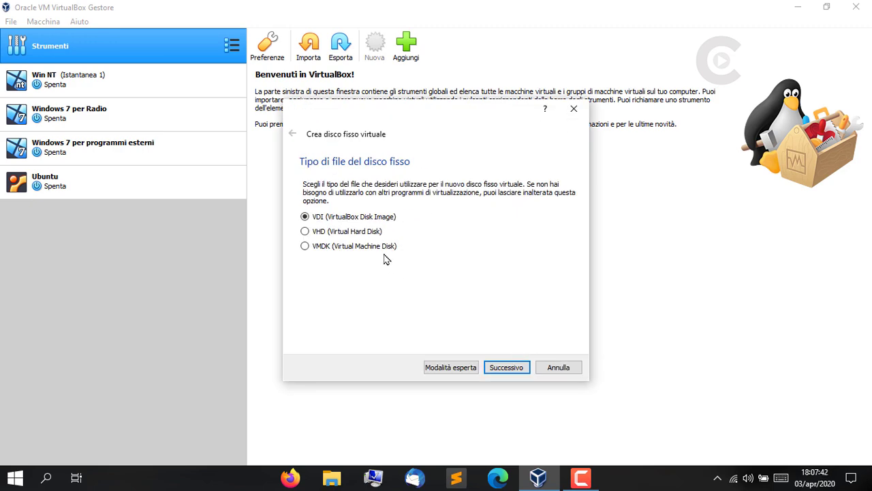
left_click(508, 368)
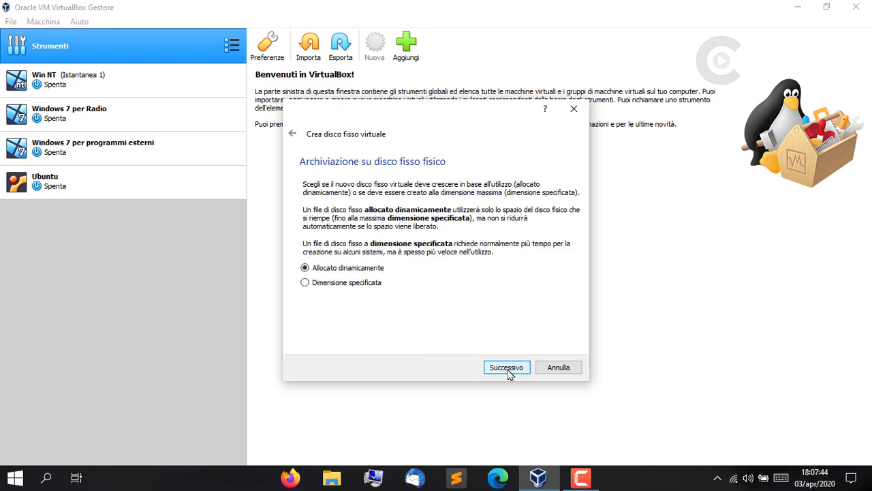
left_click(508, 368)
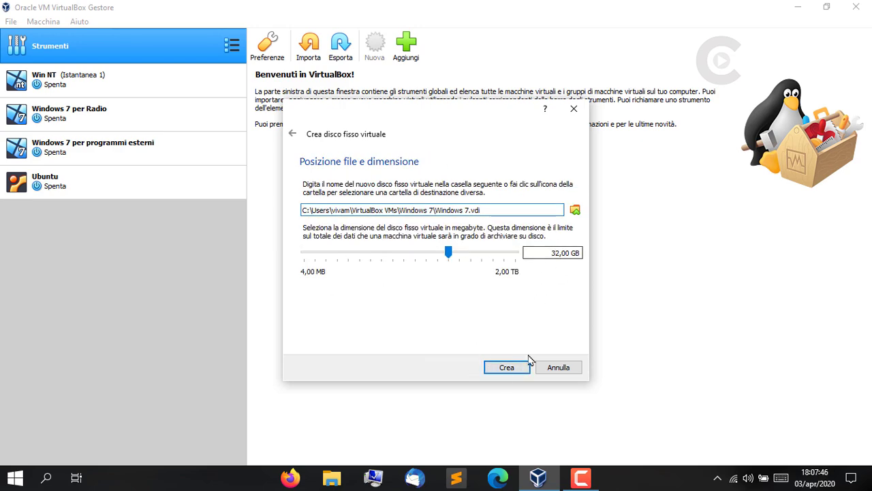
left_click(525, 366)
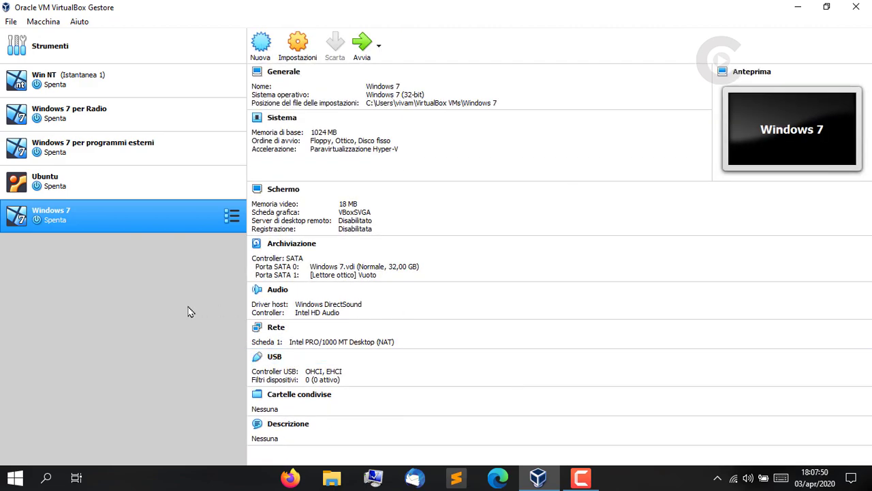
Launch the Windows 7 machine and choose the it_windows_7_ultimate_with_sp1_x86 ISO file as its startup disk.
left_click(360, 49)
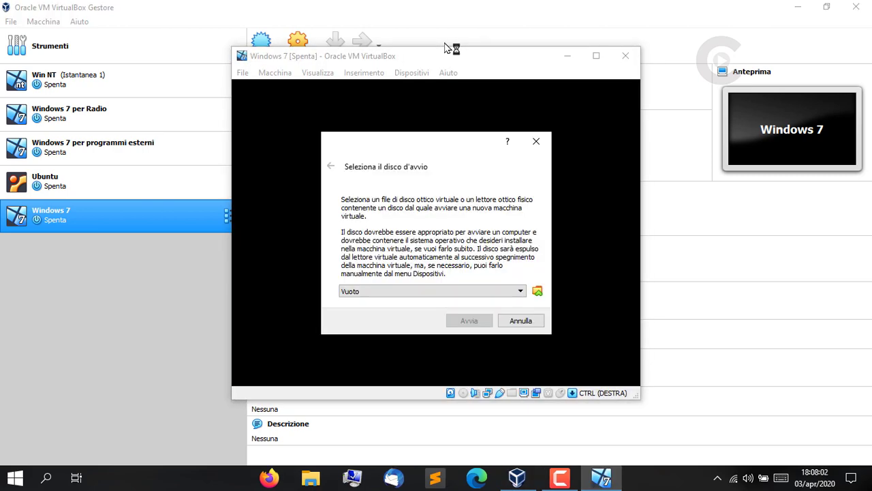
left_click(485, 293)
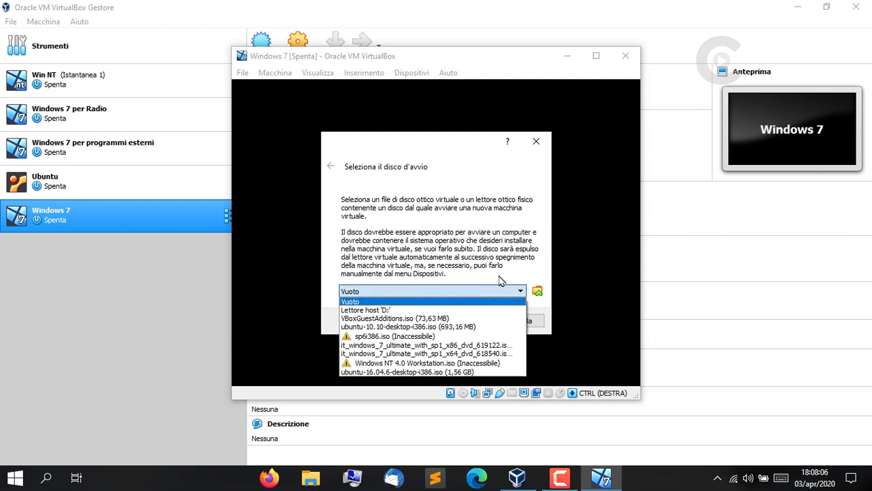
left_click(501, 286)
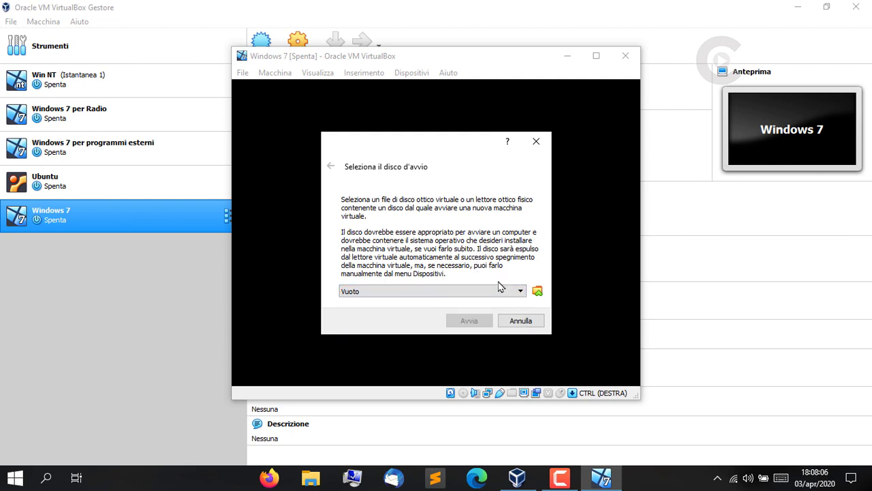
left_click(537, 291)
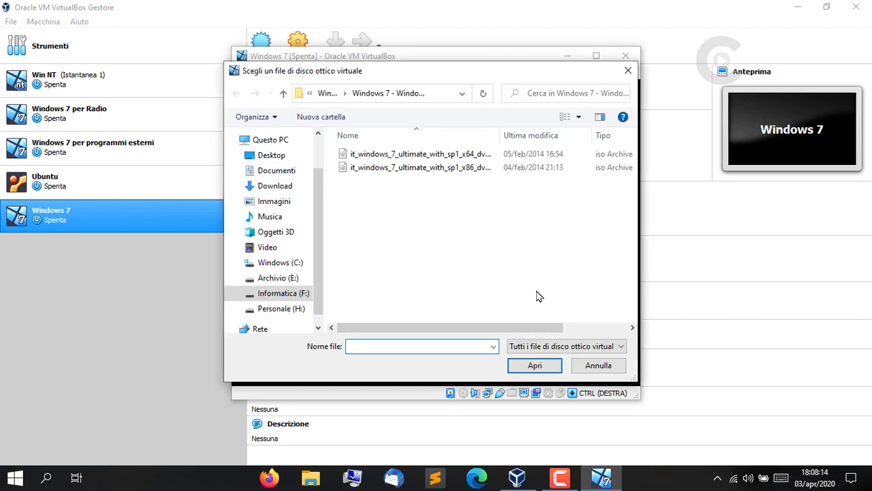
left_click(482, 173)
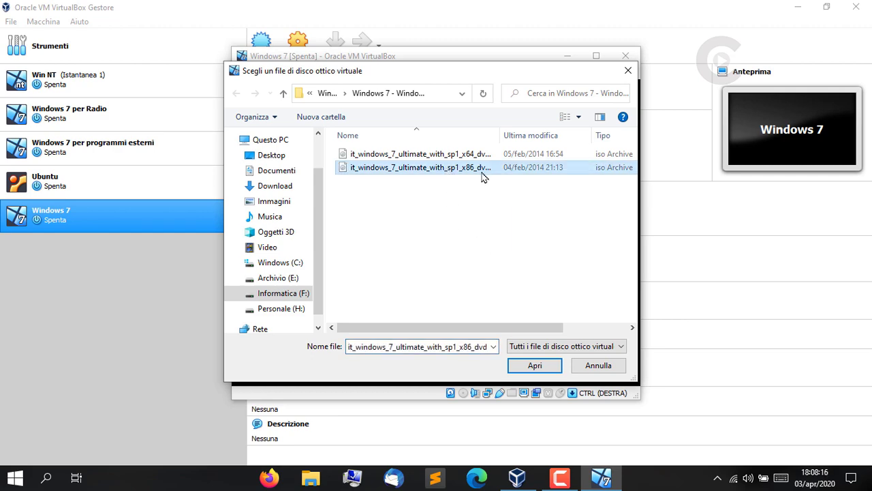
left_click(464, 180)
double_click(464, 170)
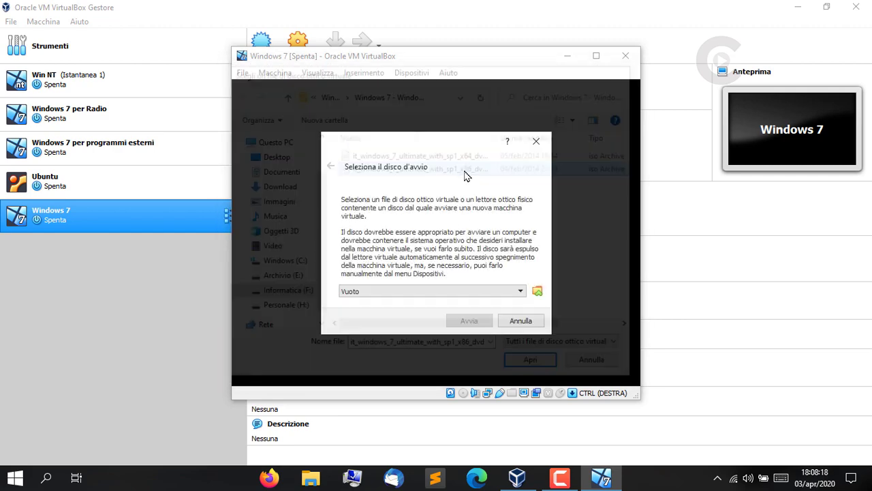
Boot the machine from the chosen startup disk and switch its window to full screen.
left_click(480, 323)
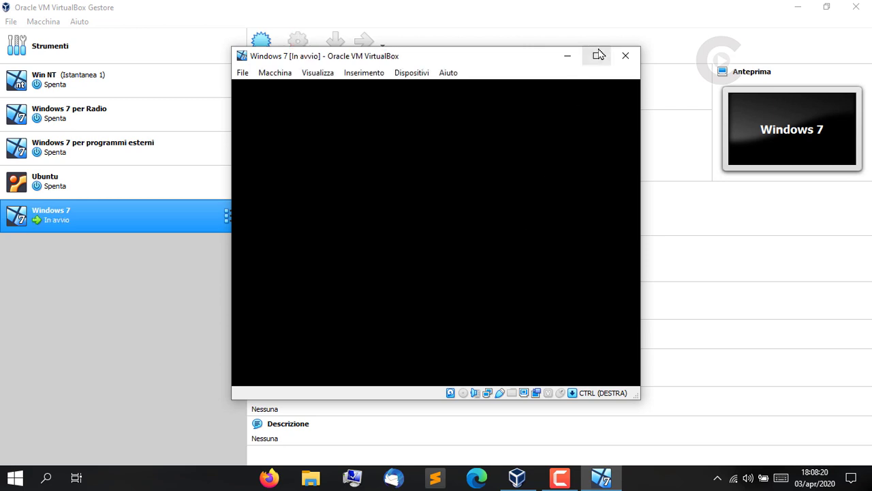
left_click(596, 55)
key("ctrl+f")
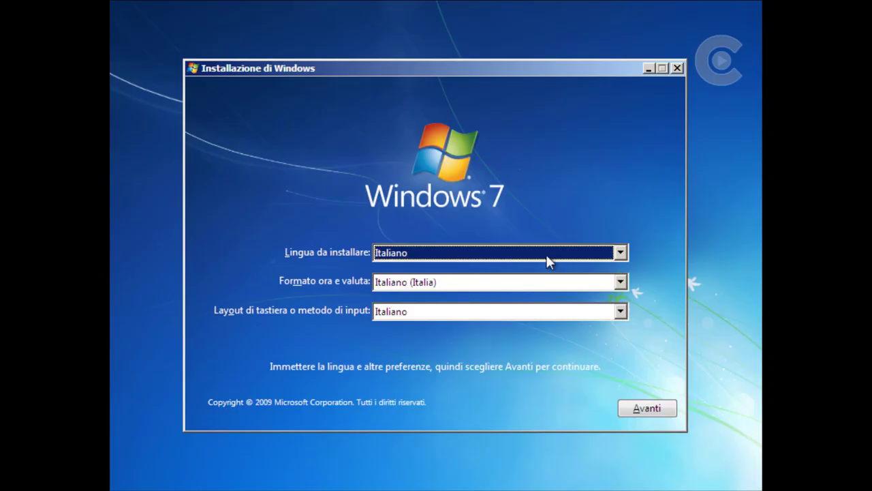
Confirm Italiano as installation language, Italiano (Italia) as time and currency format, and Italiano as keyboard layout.
left_click(388, 256)
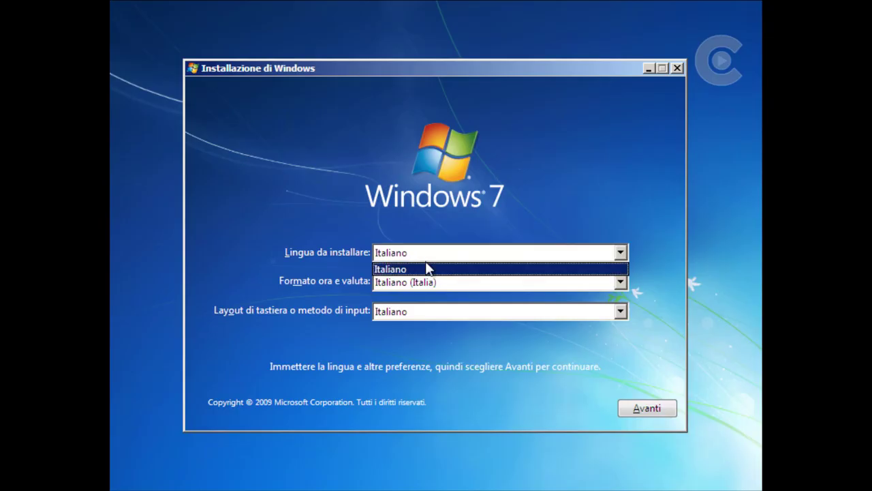
left_click(427, 267)
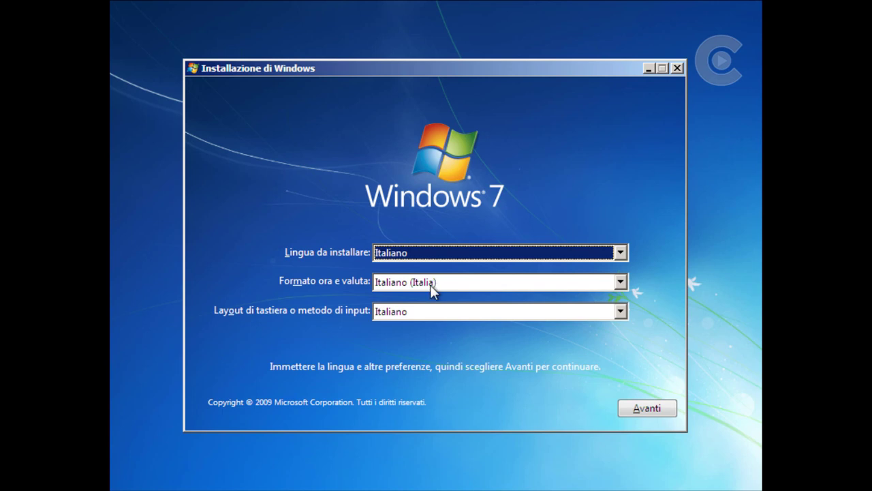
left_click(428, 284)
left_click(414, 308)
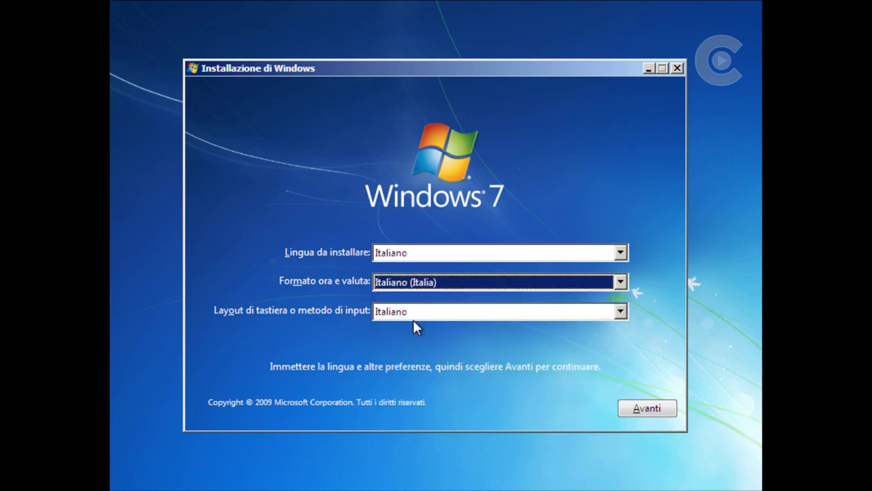
left_click(415, 320)
left_click(416, 329)
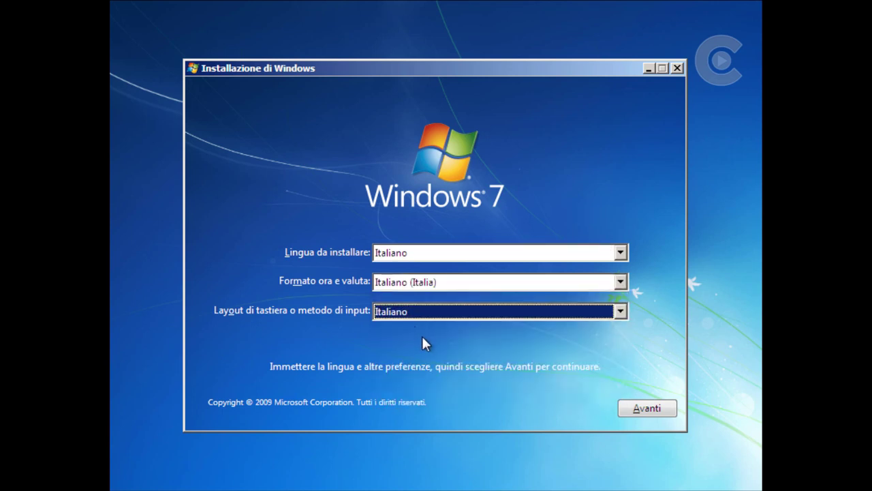
left_click(642, 408)
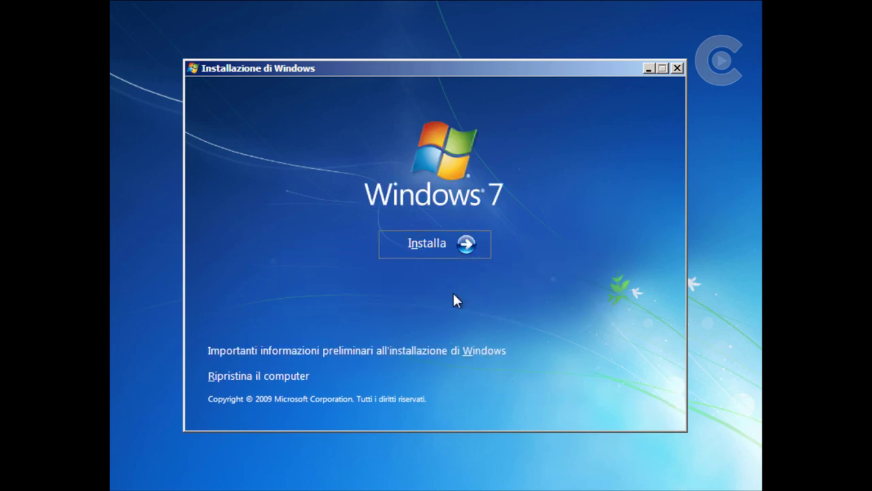
Start the Windows 7 installation and accept the licence terms.
left_click(443, 251)
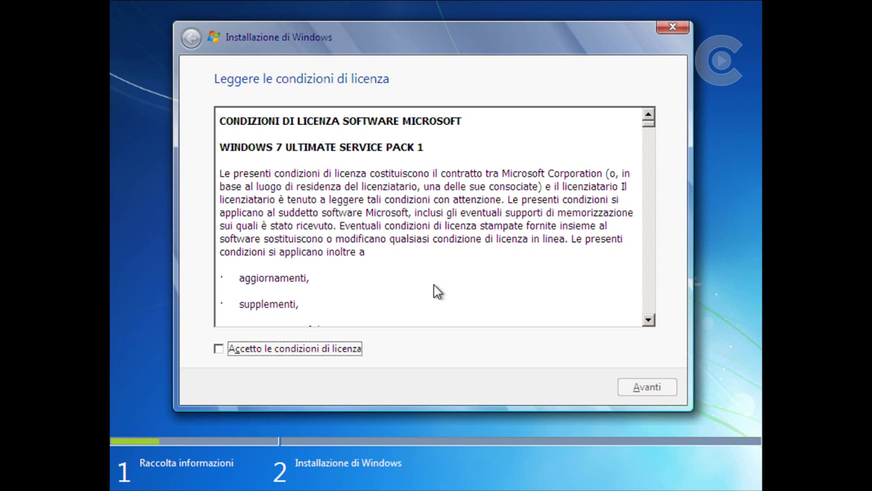
left_click(297, 351)
left_click(655, 393)
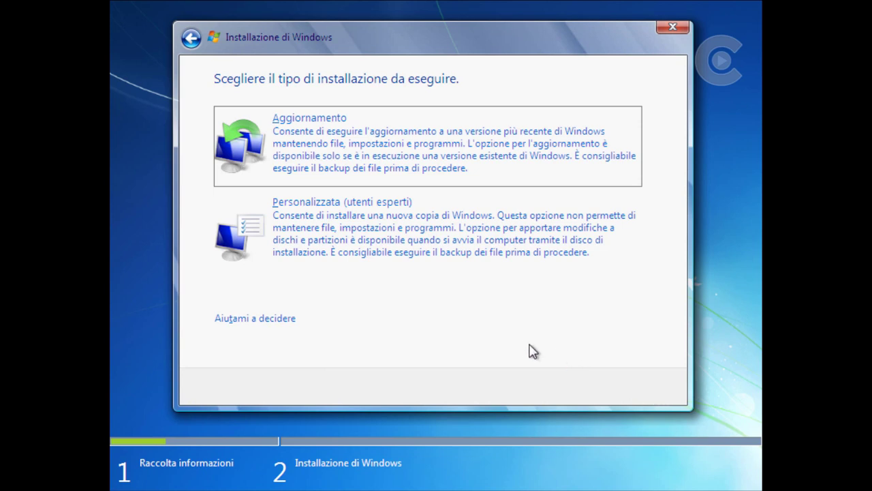
Try the Aggiornamento installation type, return to the choices and pick Personalizzata (utenti esperti) instead.
left_click(446, 172)
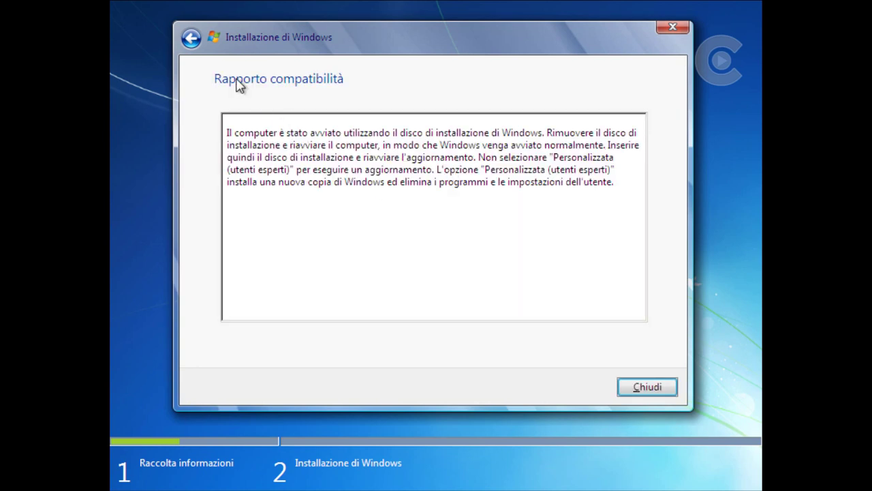
left_click(191, 38)
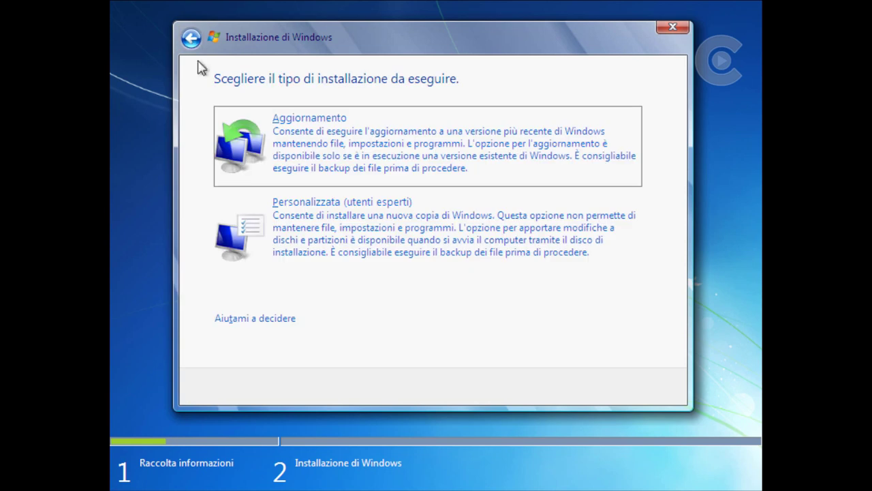
left_click(431, 262)
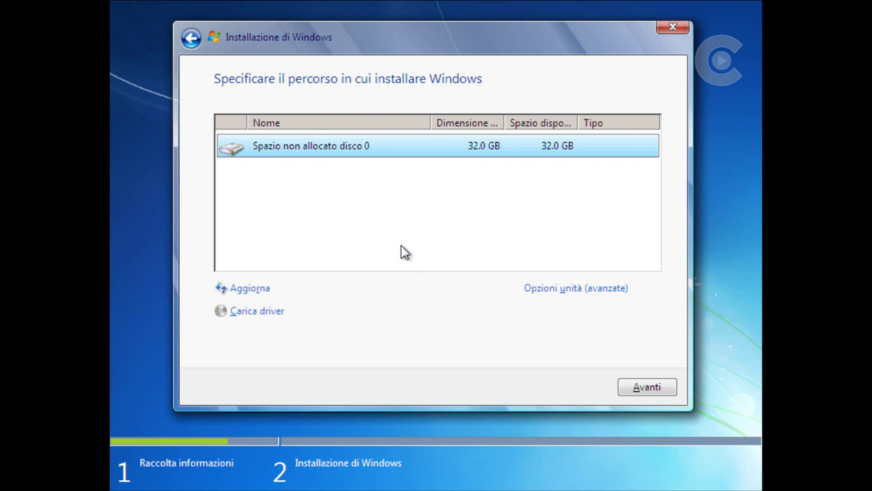
Create a new partition on the unallocated space of disk 0 at the full proposed size, allowing additional system partitions.
left_click(525, 289)
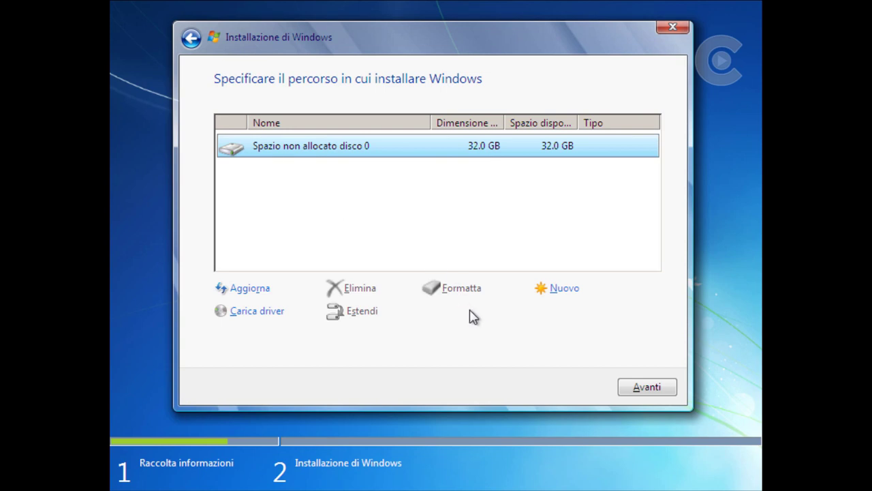
left_click(563, 289)
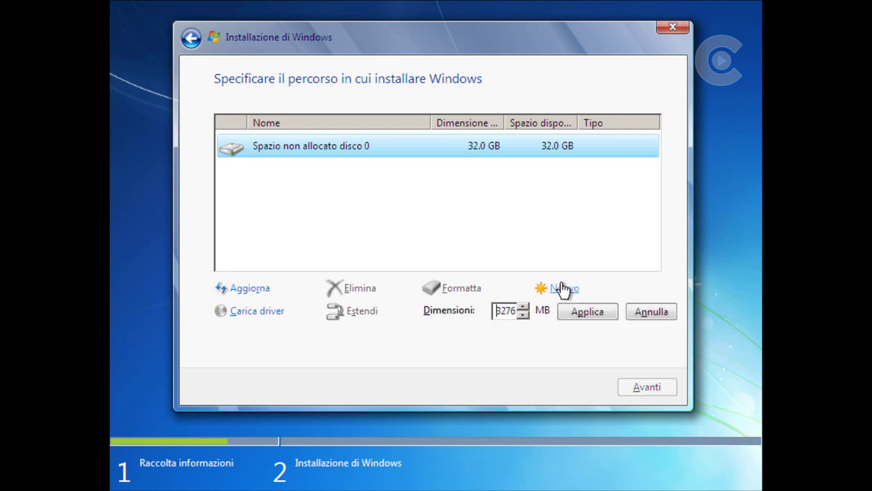
left_click(592, 316)
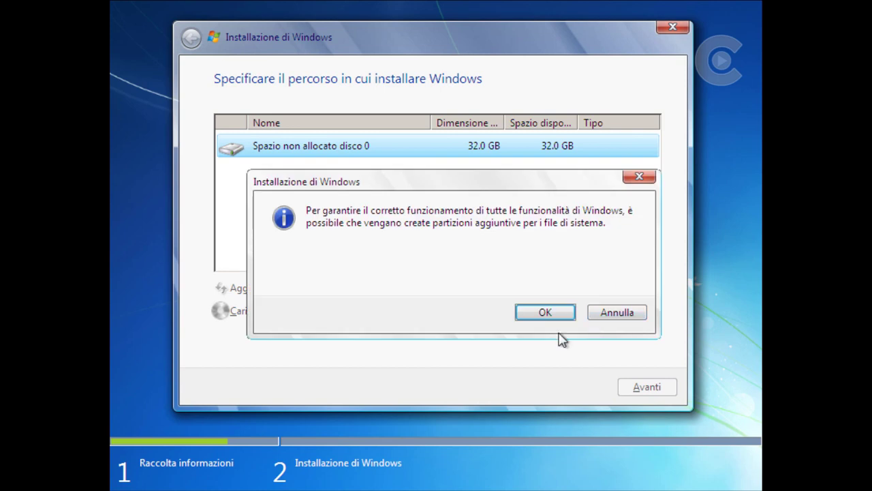
left_click(549, 312)
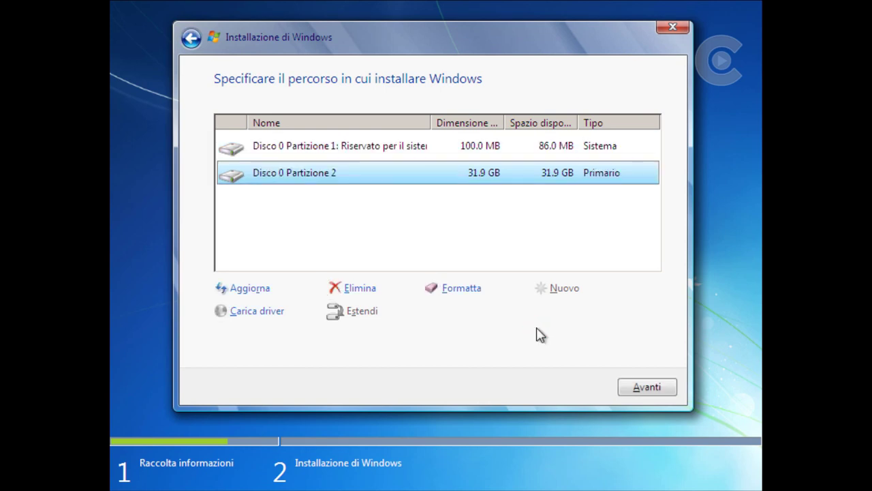
Delete the 100 MB system-reserved partition and start installing Windows on the remaining primary partition.
left_click(474, 159)
left_click(368, 289)
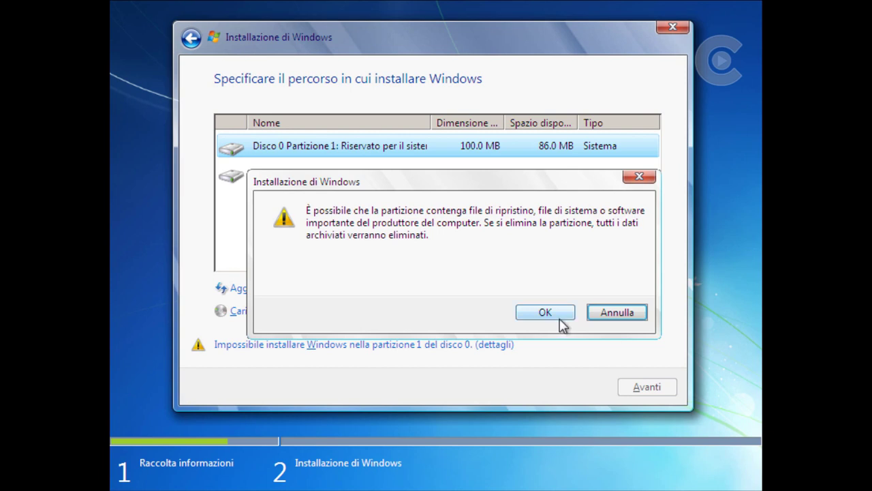
left_click(559, 317)
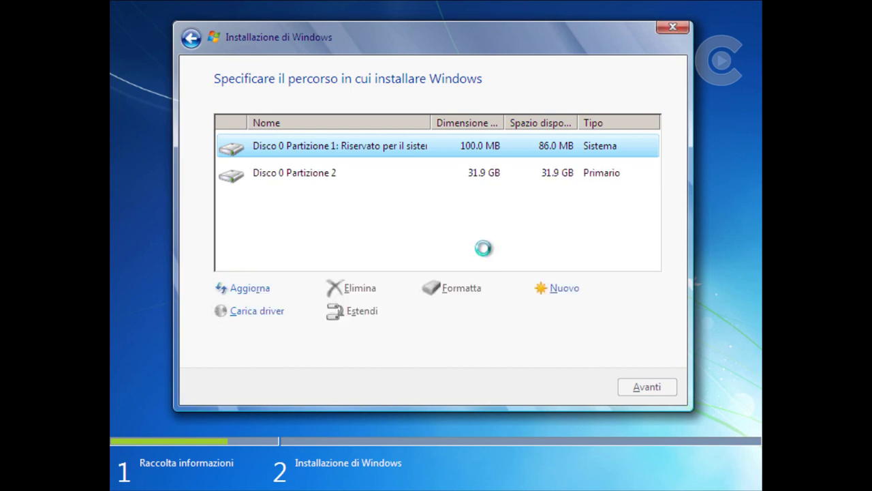
left_click(461, 176)
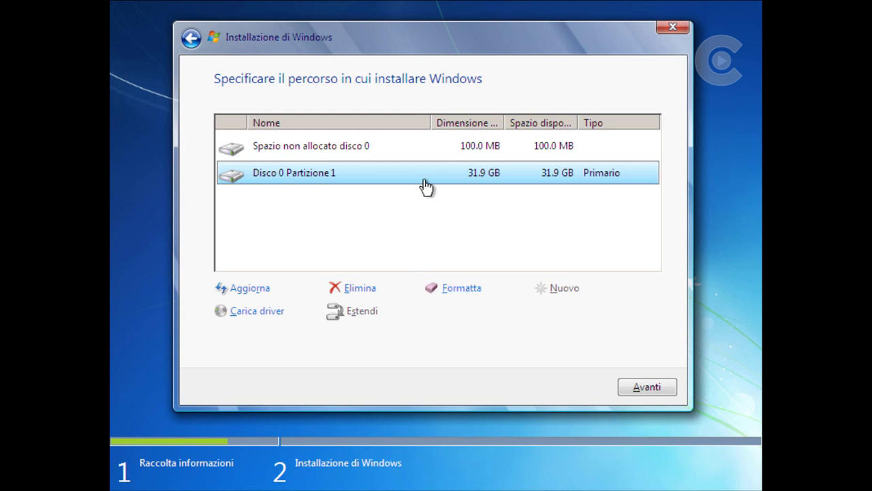
left_click(637, 390)
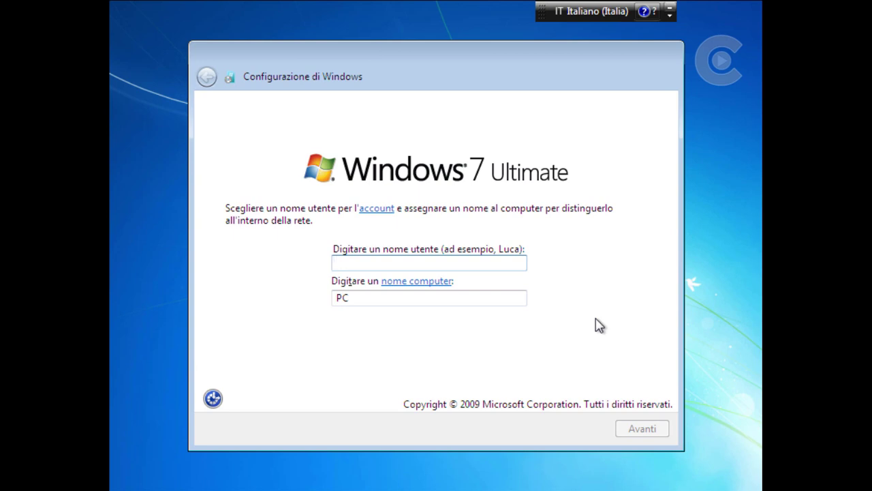
Create the Windows account with the user's first name and no password, keeping the proposed computer name.
type("Mattia")
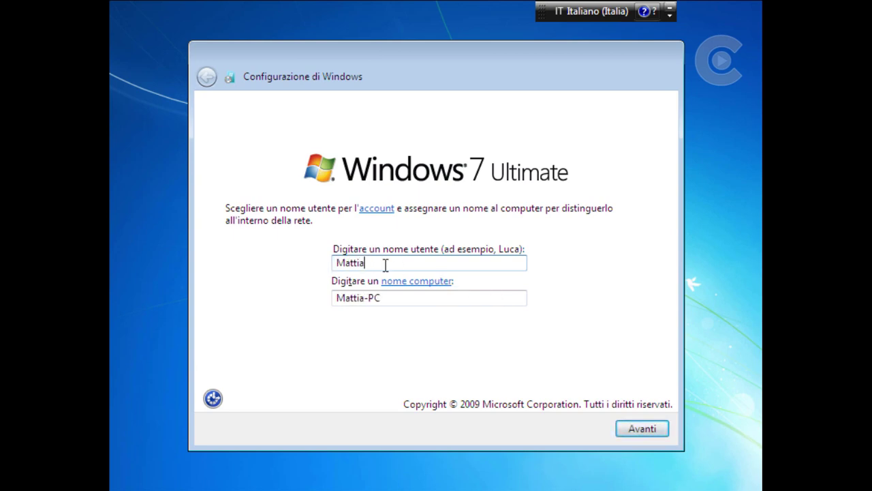
left_click(392, 300)
left_click(399, 298)
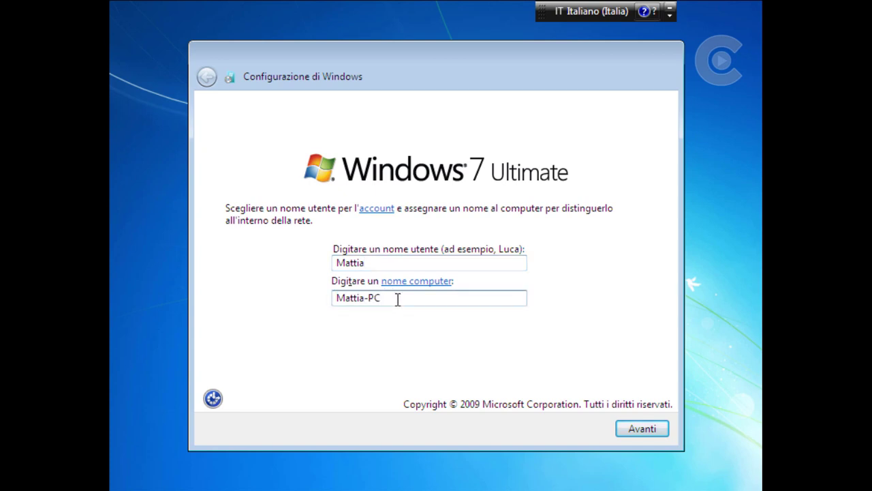
left_click(639, 432)
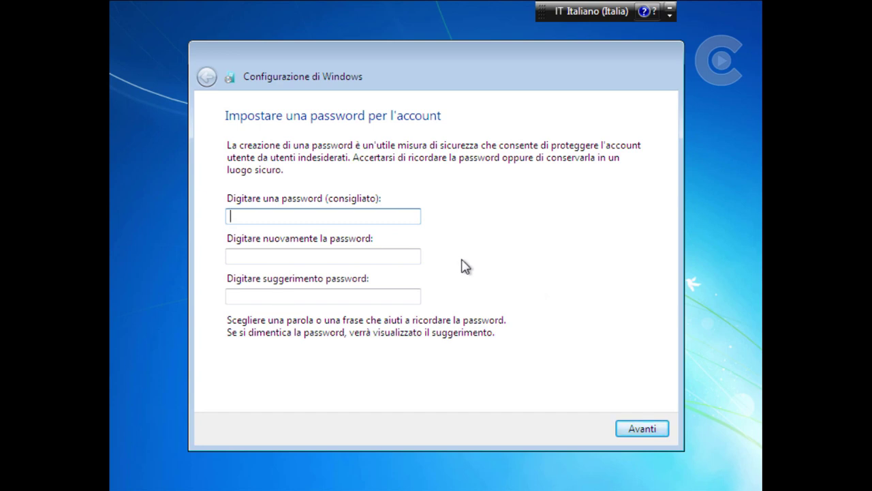
left_click(651, 430)
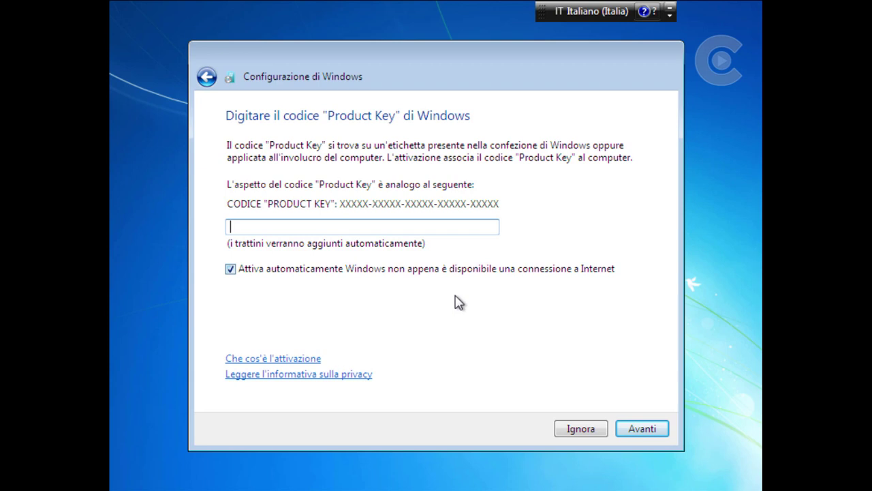
Finish the Windows configuration without a product key, using the recommended update settings, the proposed date and time, and Rete pubblica.
left_click(581, 429)
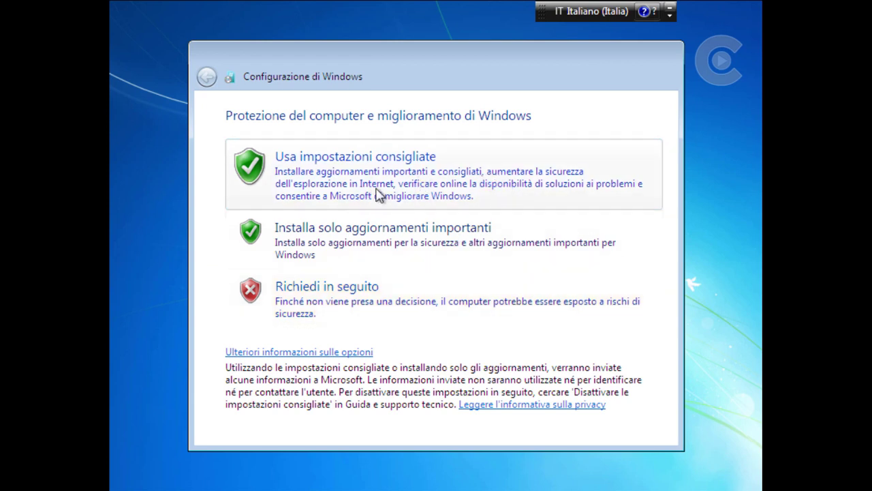
left_click(571, 200)
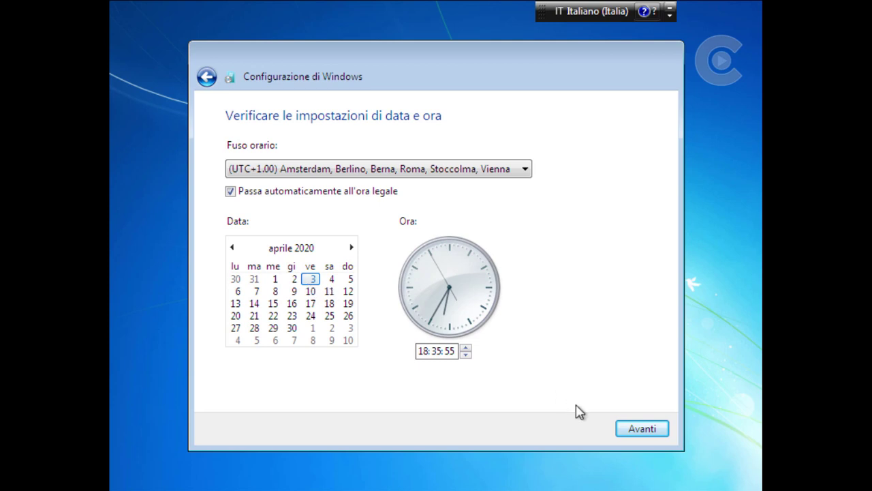
left_click(662, 433)
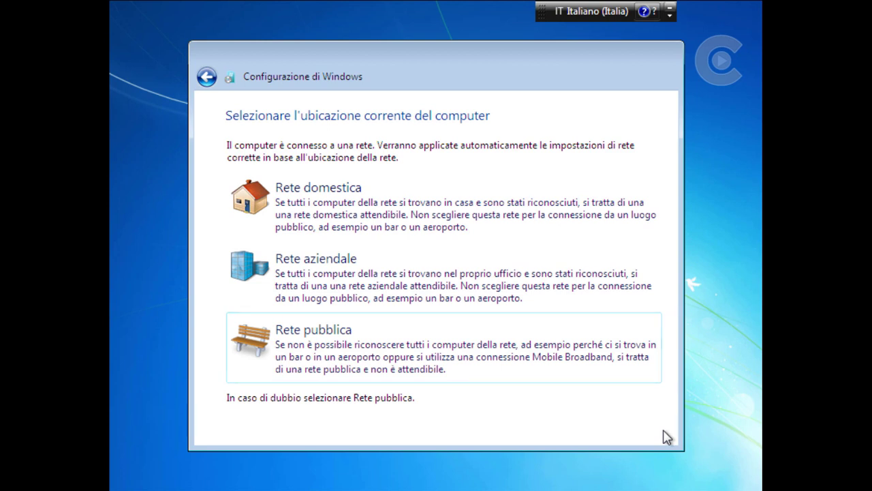
left_click(503, 378)
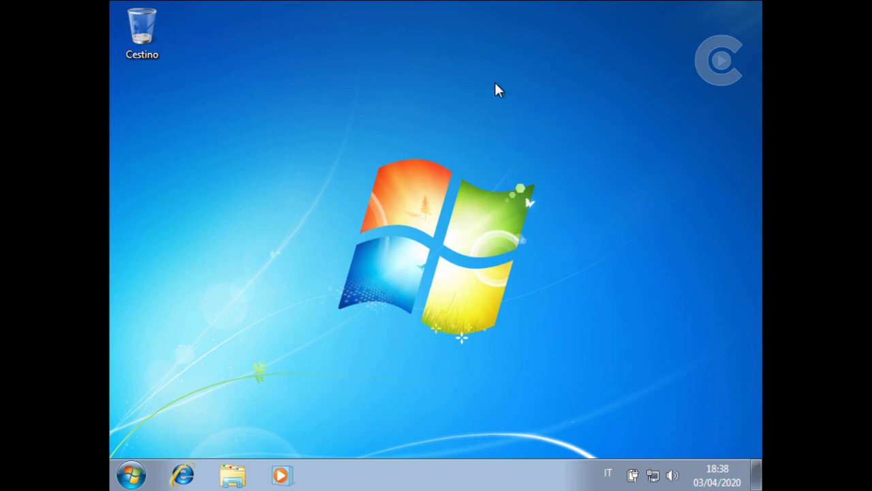
Look over the Start menu and examine the computer's drives and full system properties.
left_click(132, 475)
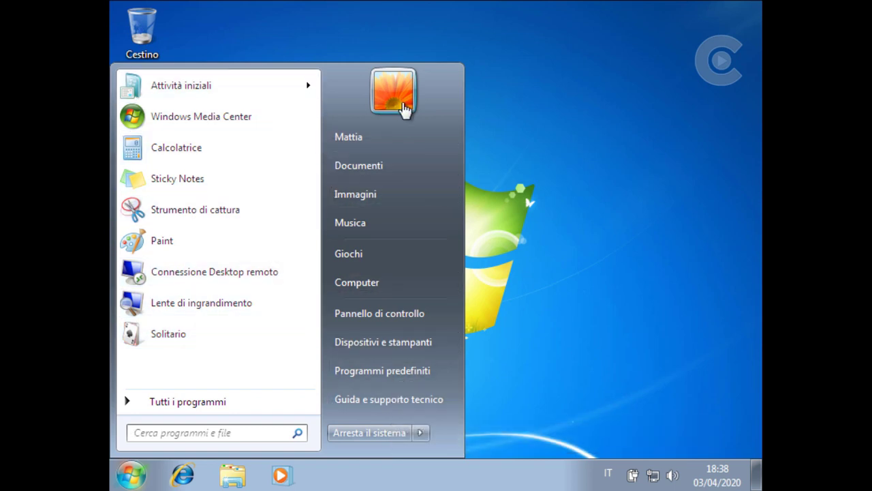
left_click(515, 116)
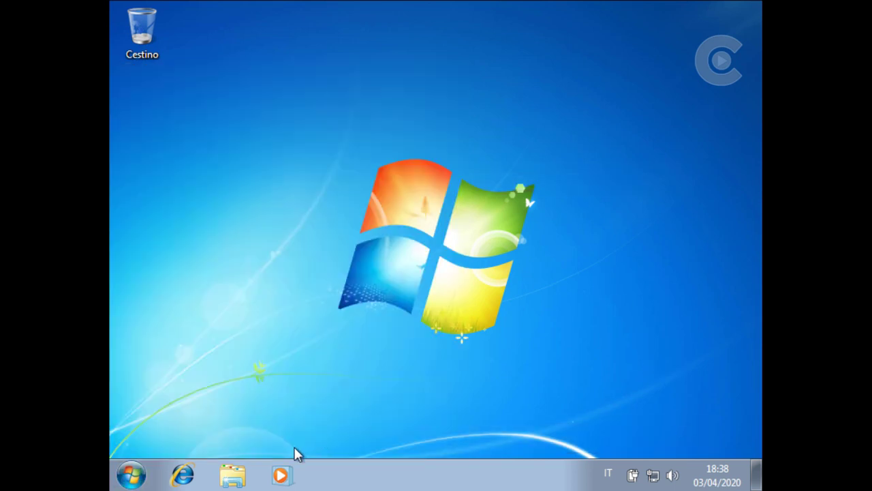
left_click(232, 475)
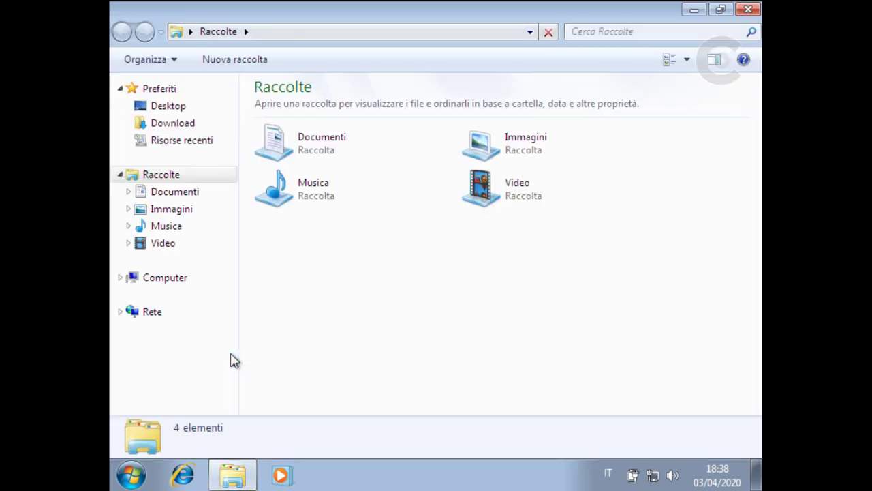
left_click(191, 276)
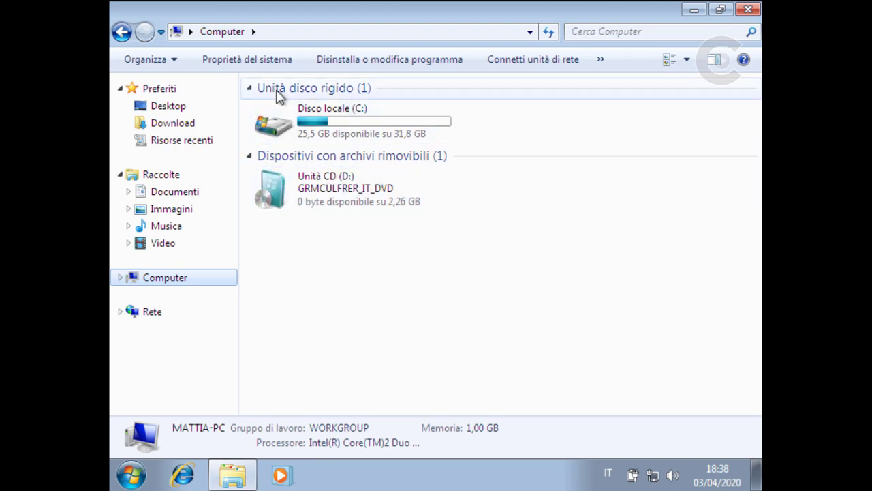
left_click(275, 64)
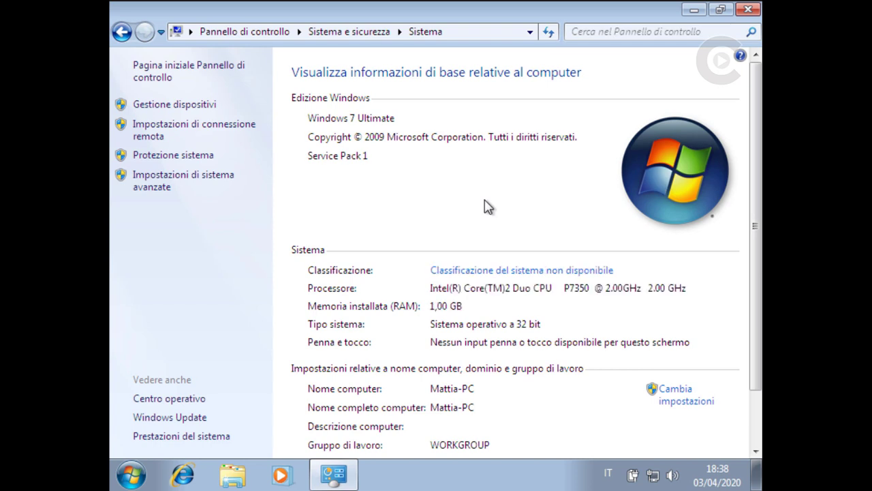
left_click_drag(752, 266, 760, 336)
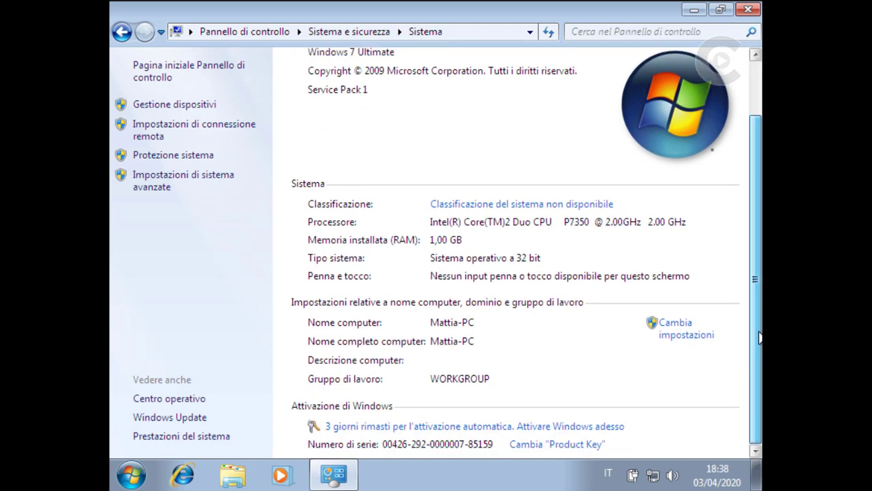
scroll(760, 340, "up", 2)
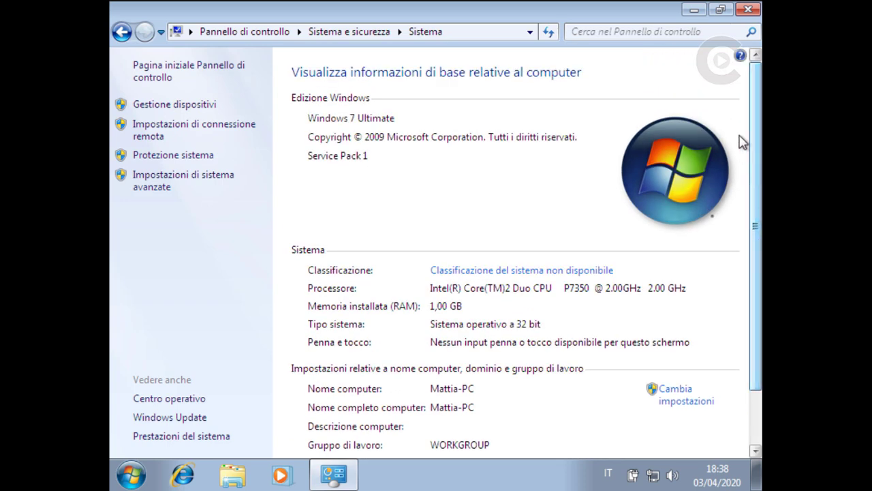
left_click(750, 12)
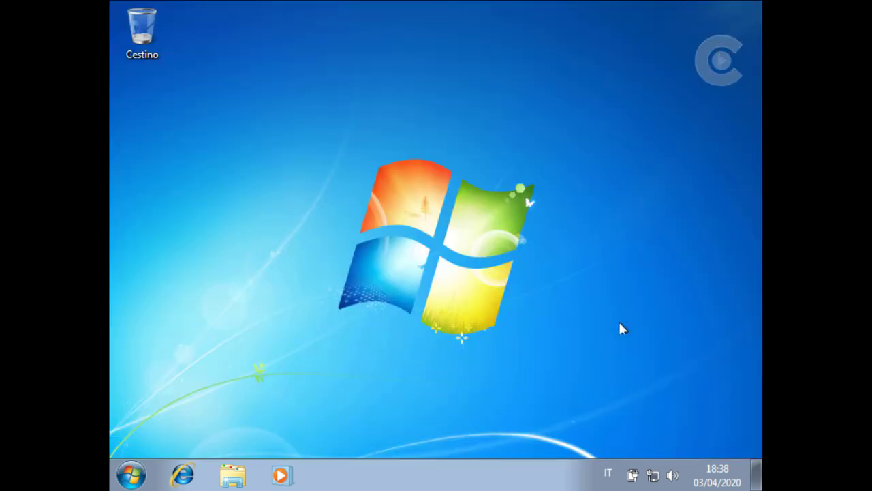
Check the network connection status and the calendar and clock.
left_click(655, 473)
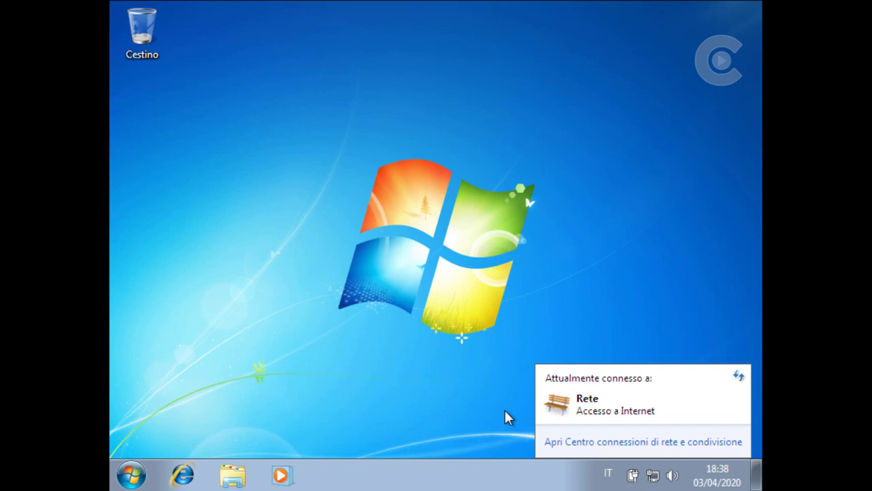
left_click(652, 332)
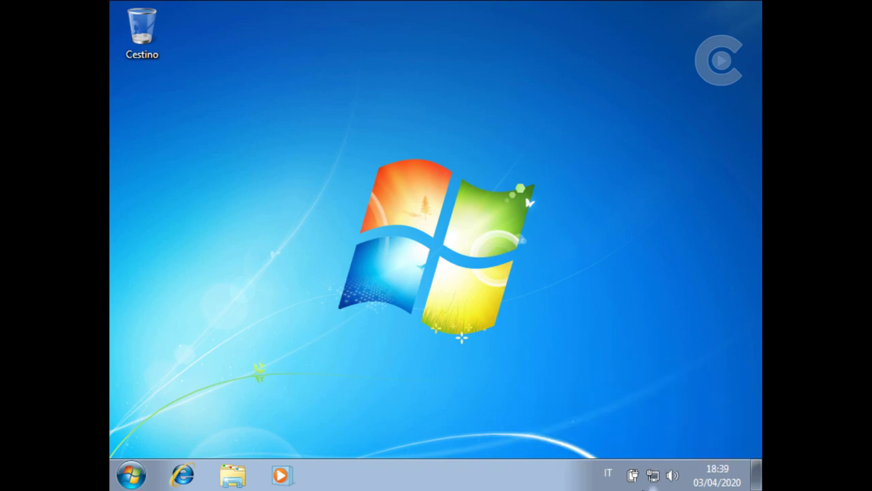
left_click(677, 479)
left_click(701, 482)
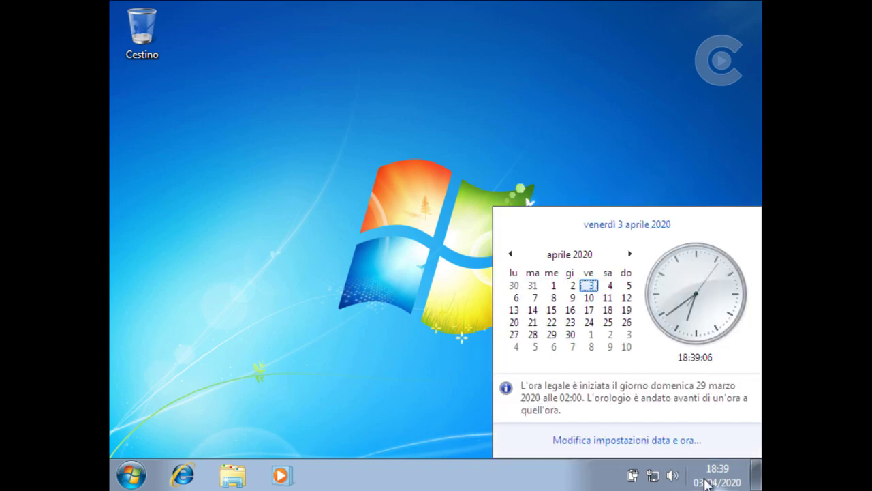
left_click(675, 481)
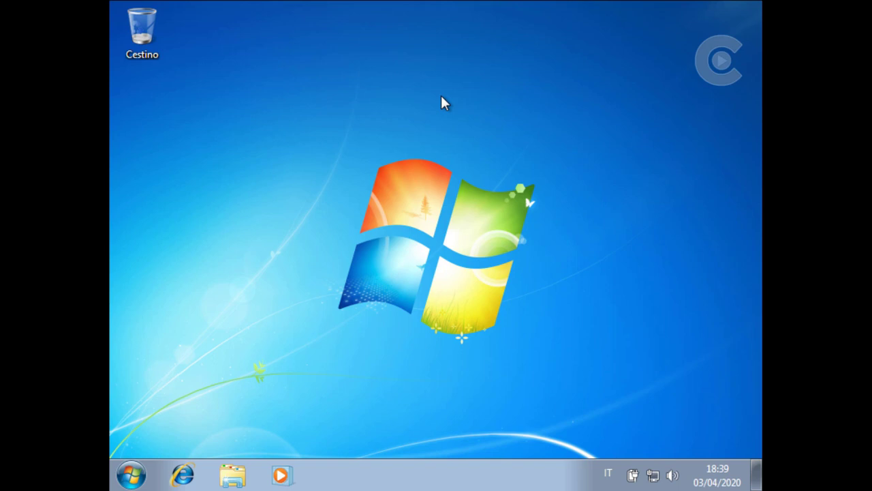
Shut down Windows 7 in the virtual machine.
left_click(131, 475)
left_click(388, 436)
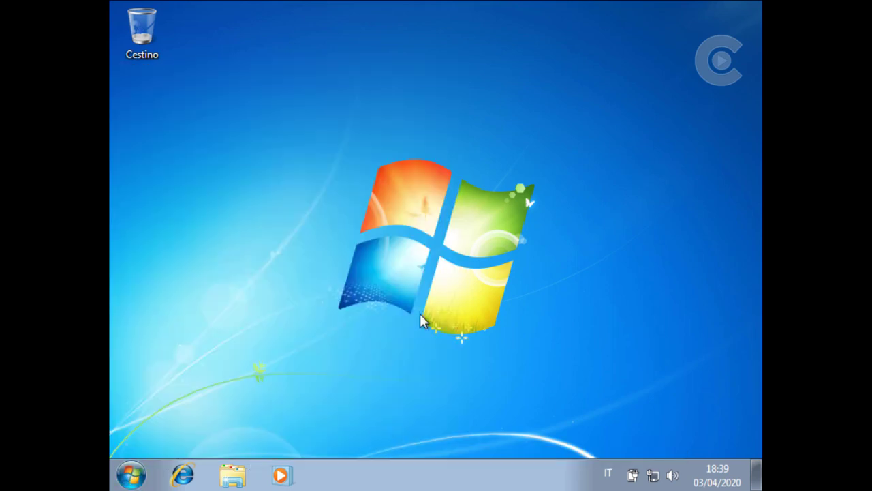